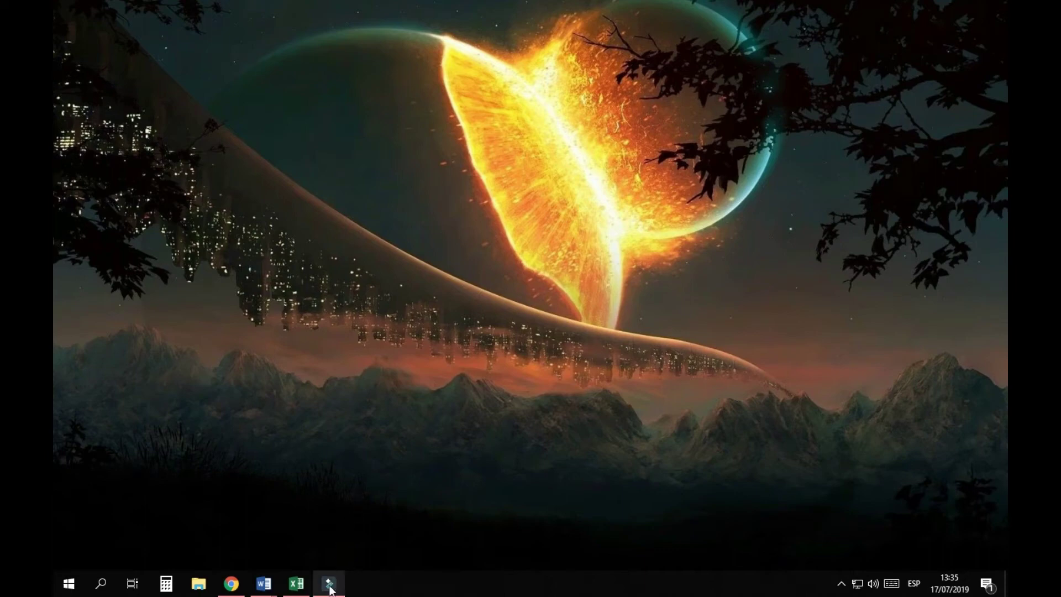
- Switch to Chrome and download FREE FIRE PC.exe from its MediaFire page, closing the advertising pop-up window
left_click(231, 583)
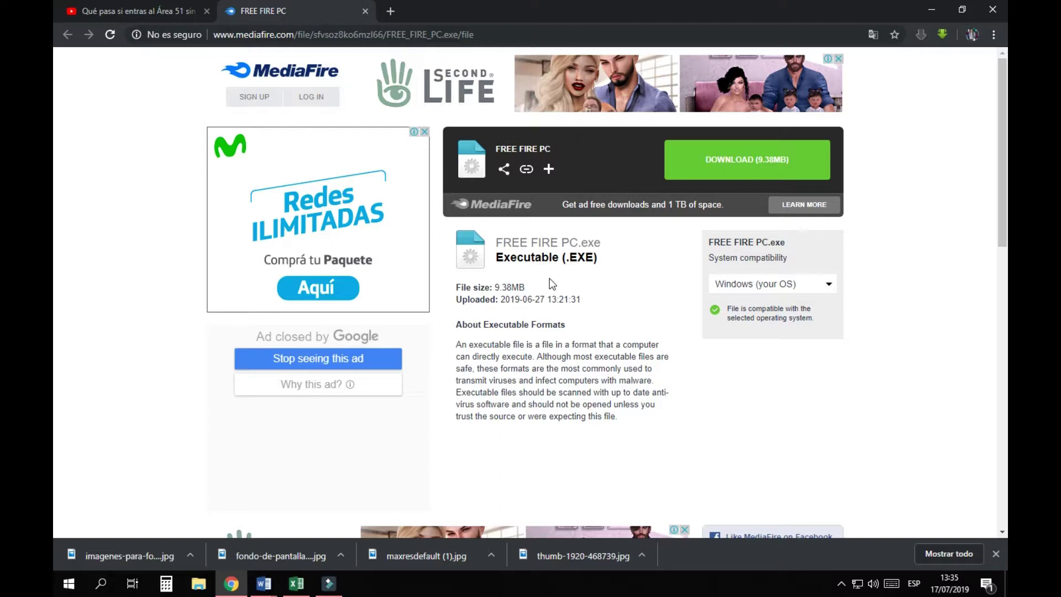
left_click(701, 161)
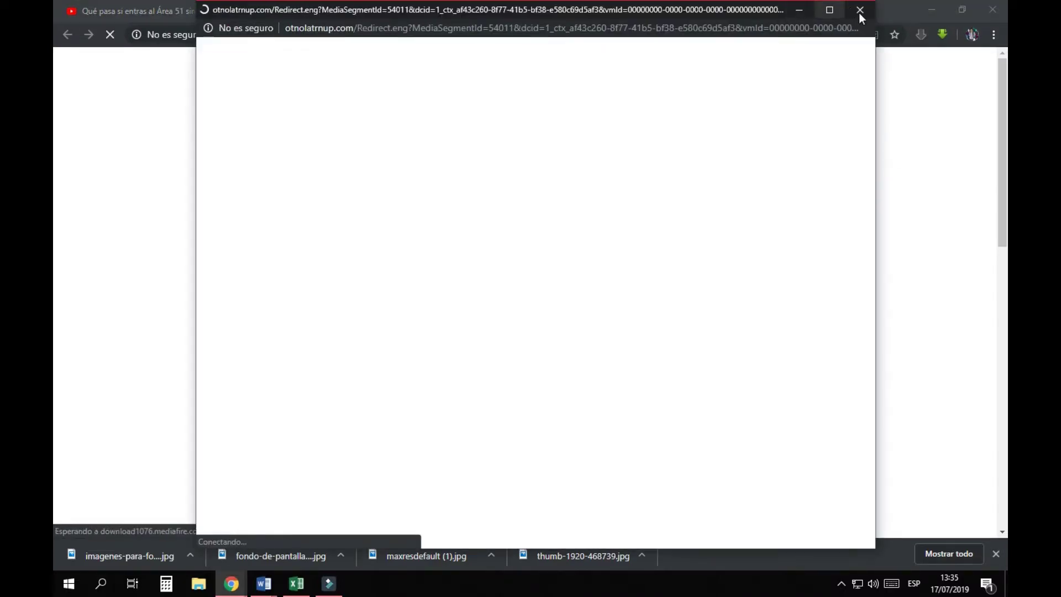
left_click(861, 9)
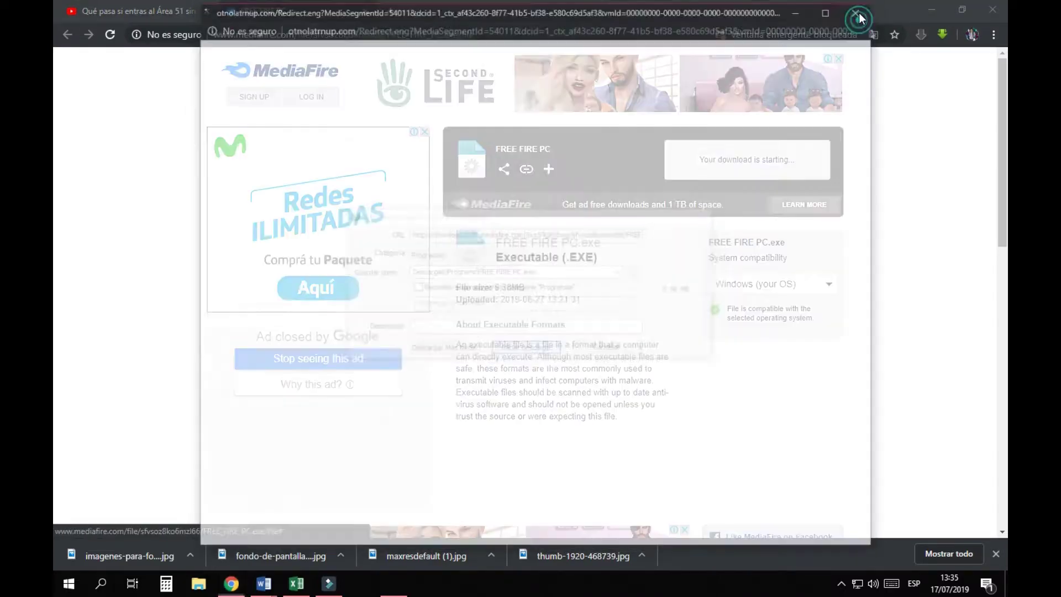
left_click(536, 352)
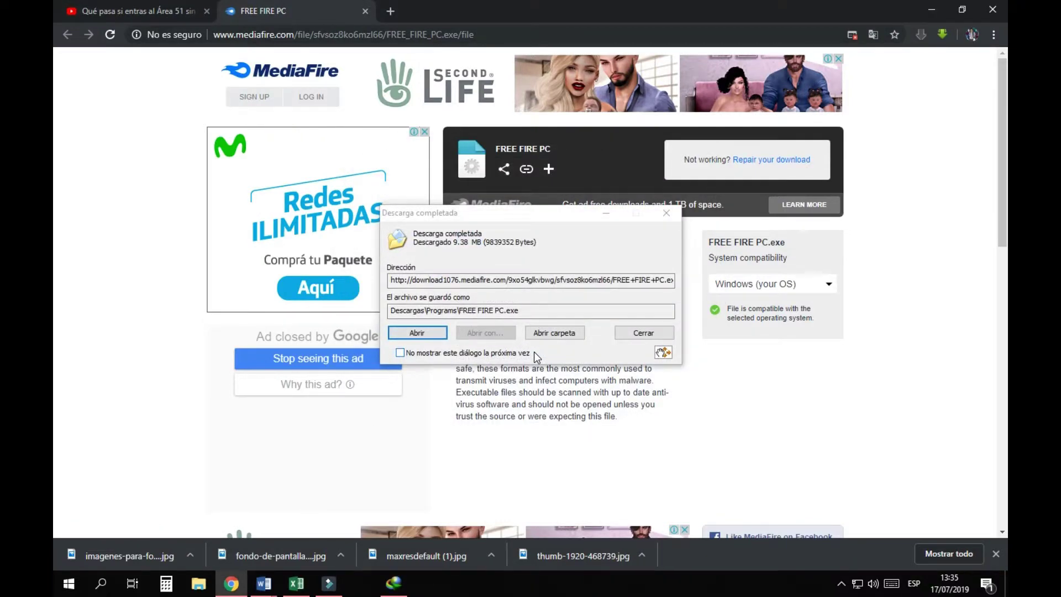
- Run the downloaded FREE FIRE PC.exe, install the emulator with the default options, and start it
left_click(426, 336)
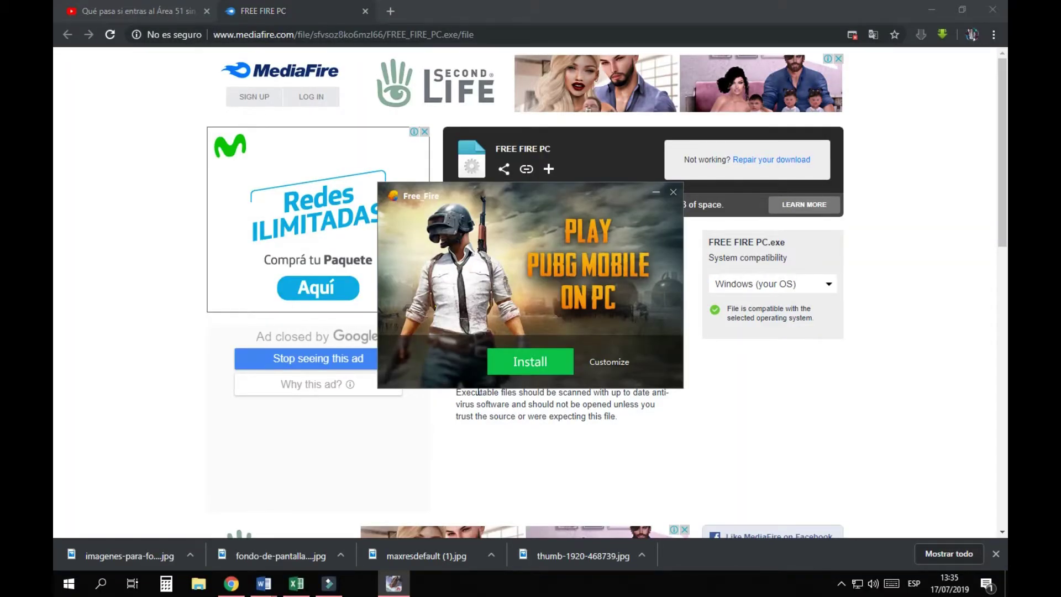
left_click(538, 359)
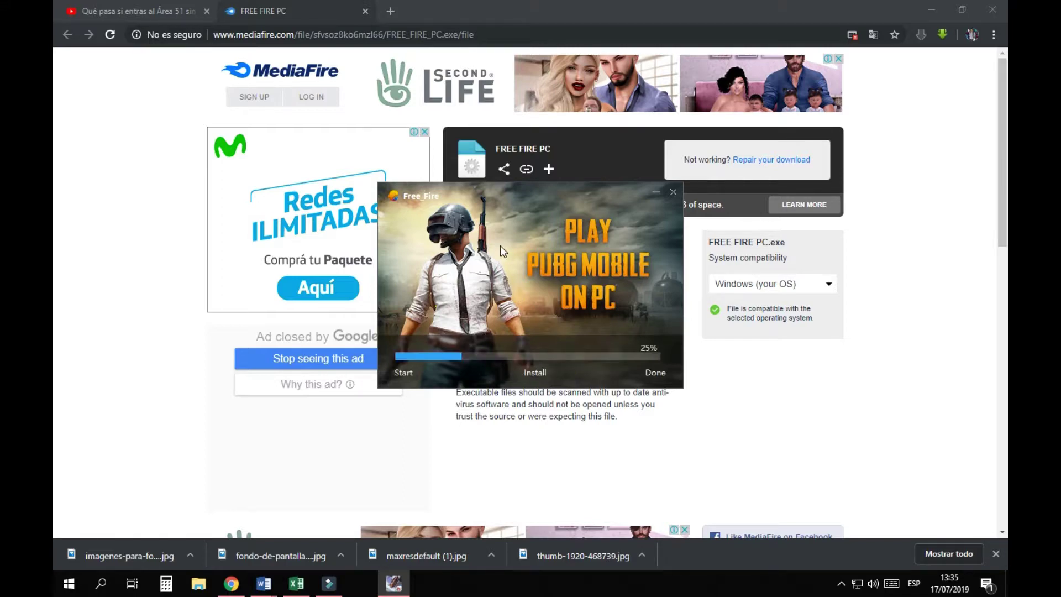
left_click(1005, 583)
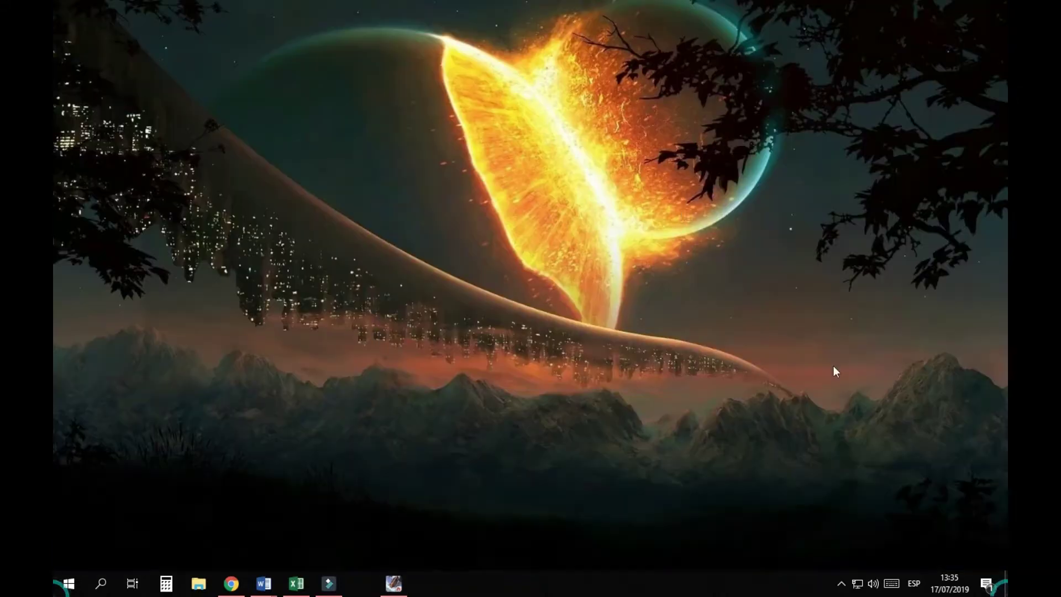
left_click(394, 583)
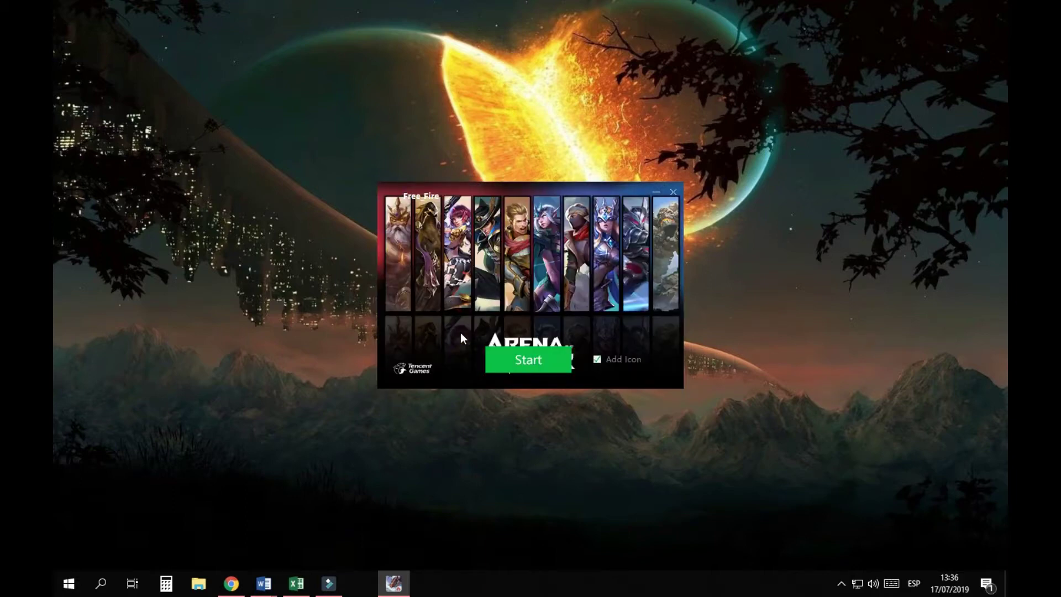
left_click(531, 363)
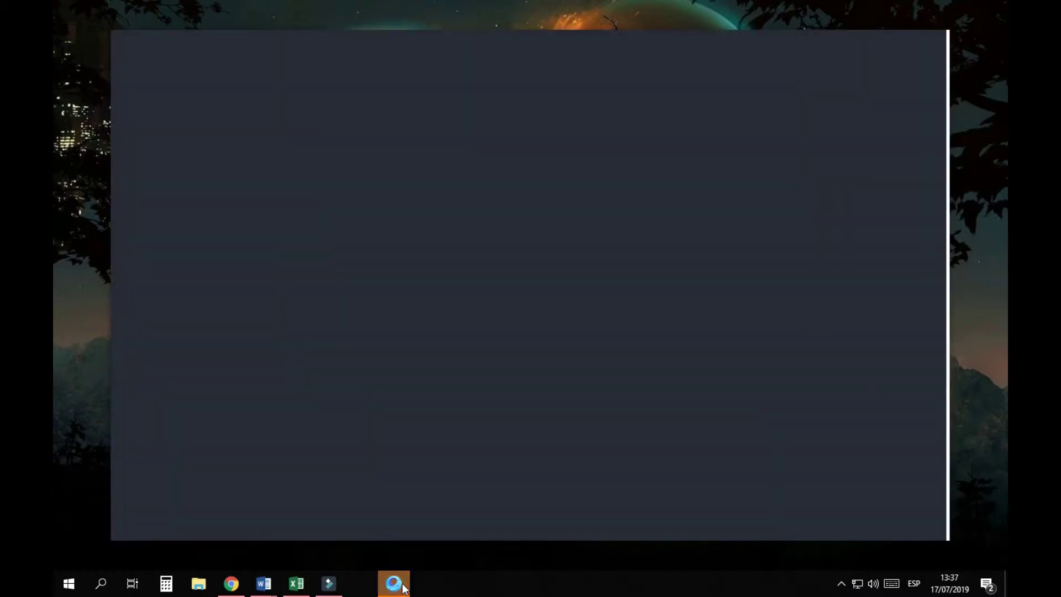
- Dismiss the "Gameloop is here" announcement to reach the Game Center
left_click(475, 351)
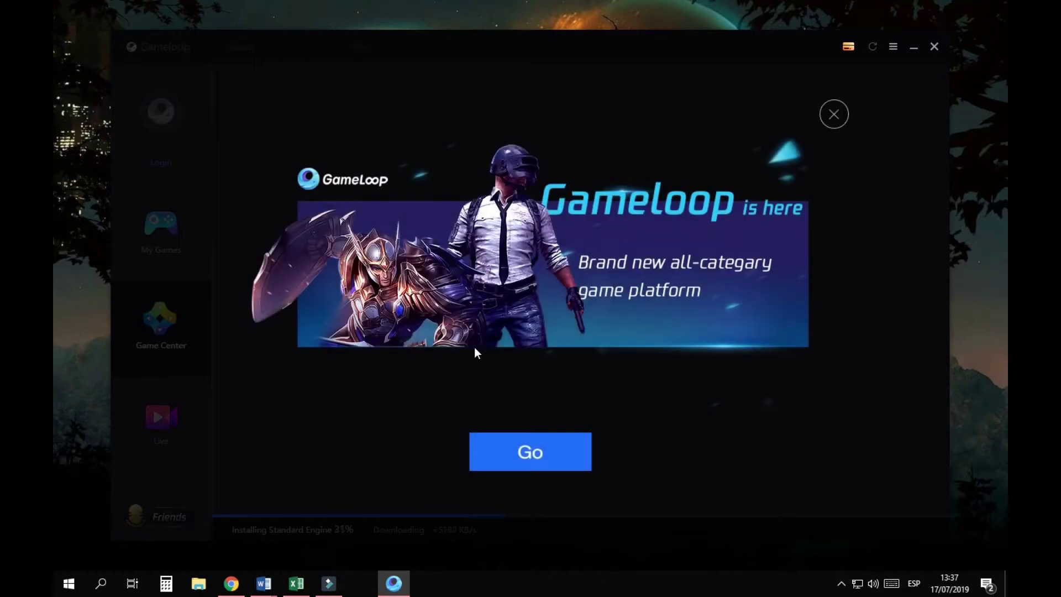
left_click(834, 115)
left_click(791, 333)
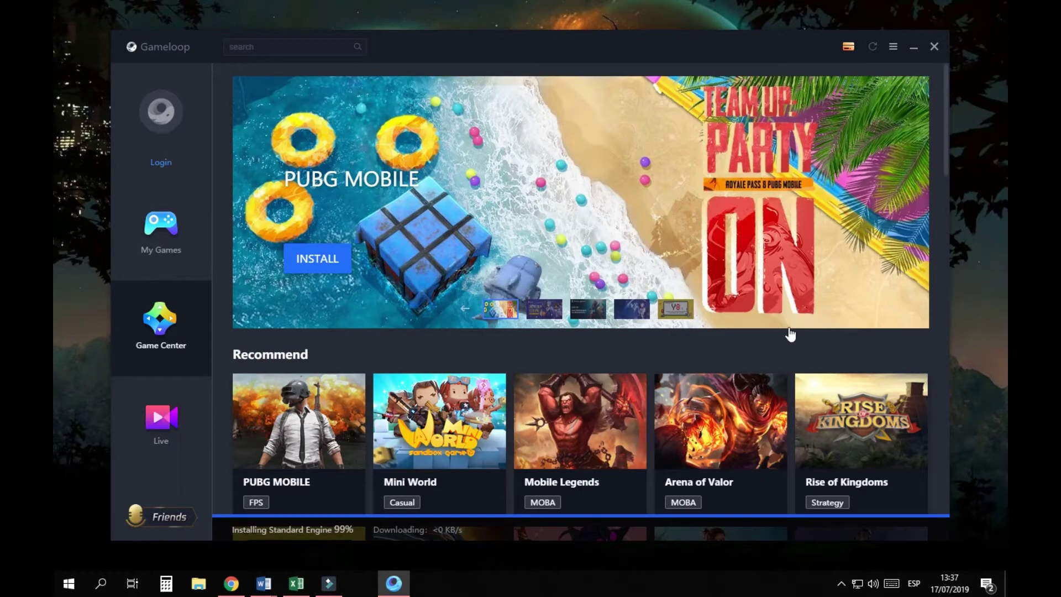
- Find Free Fire among the recommended games in the Game Center and install it
scroll(442, 395, "down", 1)
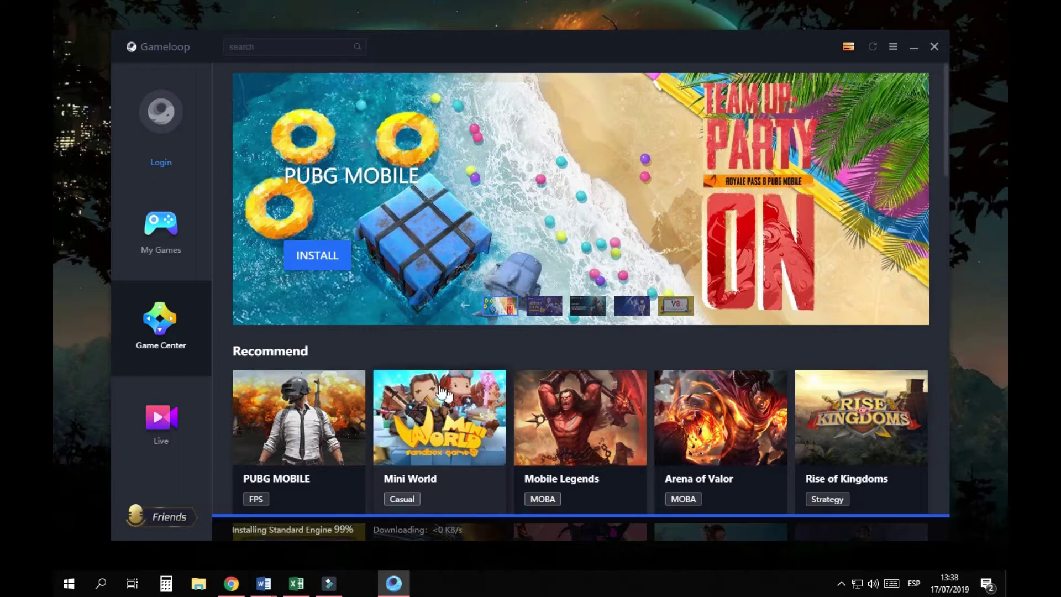
scroll(460, 397, "down", 2)
scroll(718, 332, "down", 1)
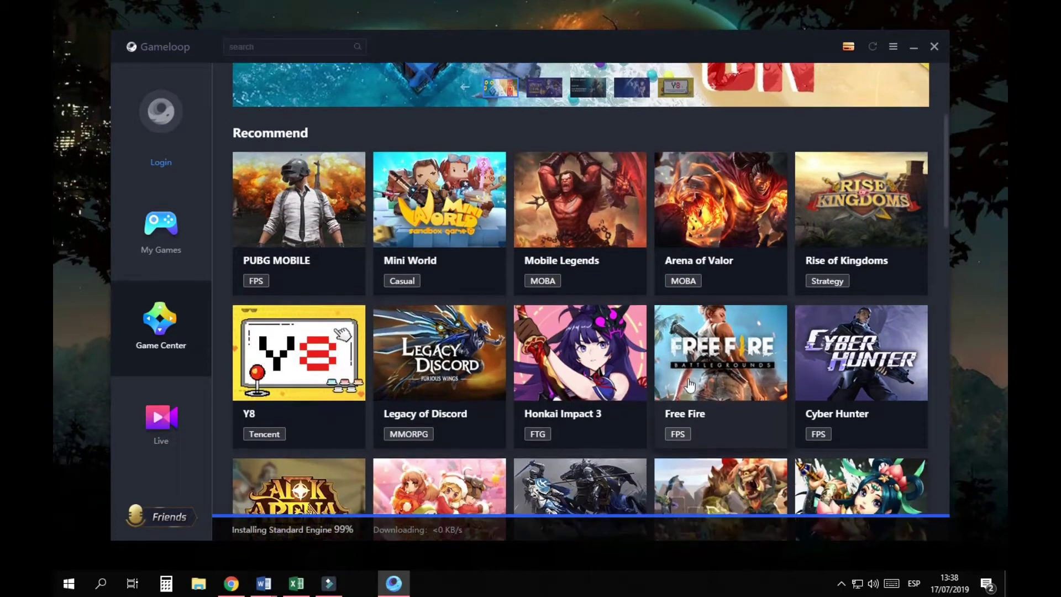
left_click(725, 330)
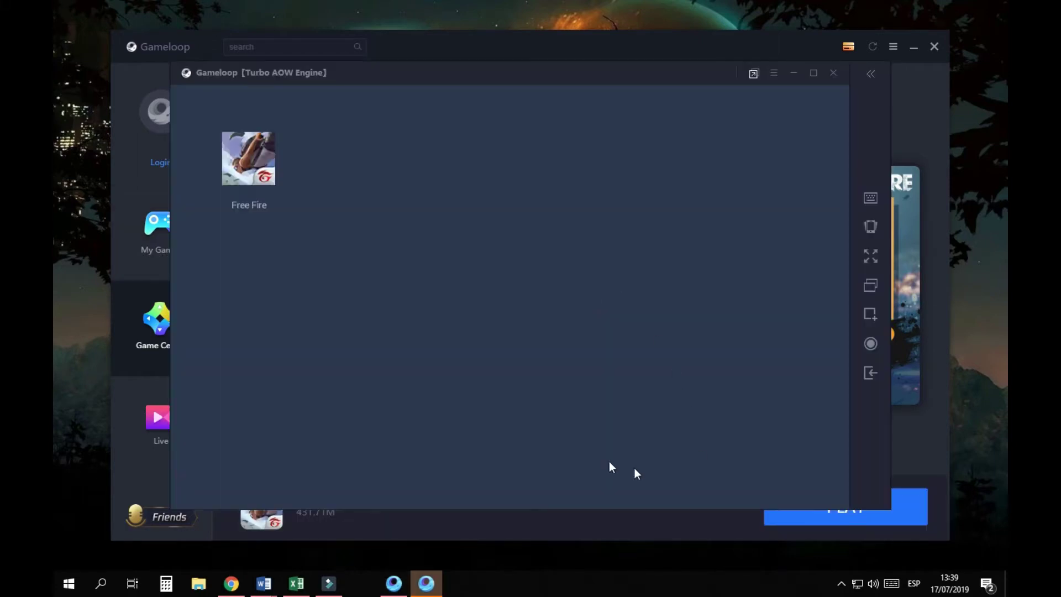
- Launch Free Fire from the installed games and maximize the emulator window
left_click(170, 243)
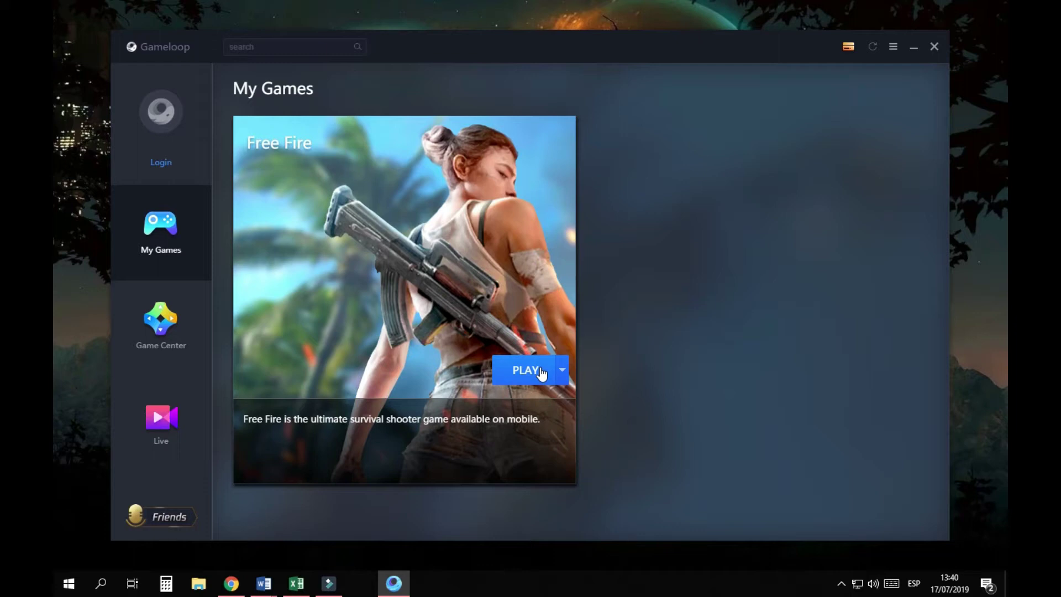
left_click(542, 375)
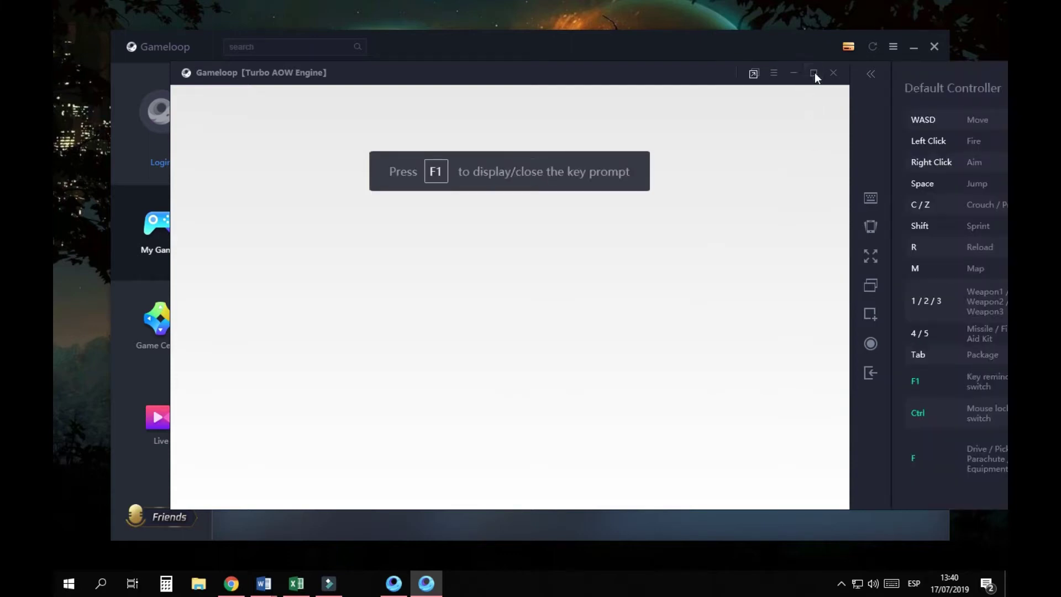
left_click(814, 73)
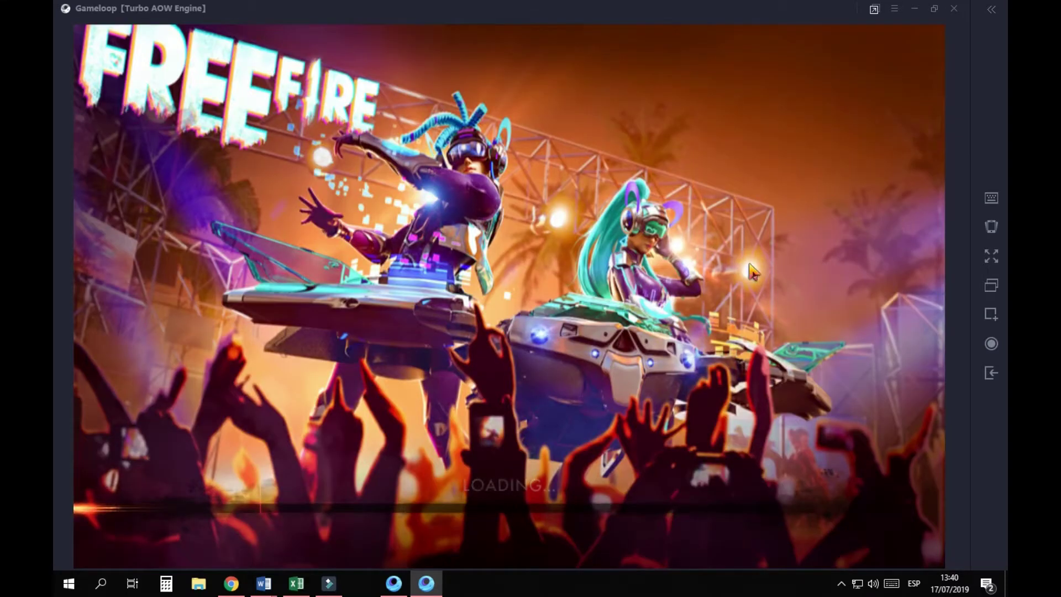
left_click(934, 8)
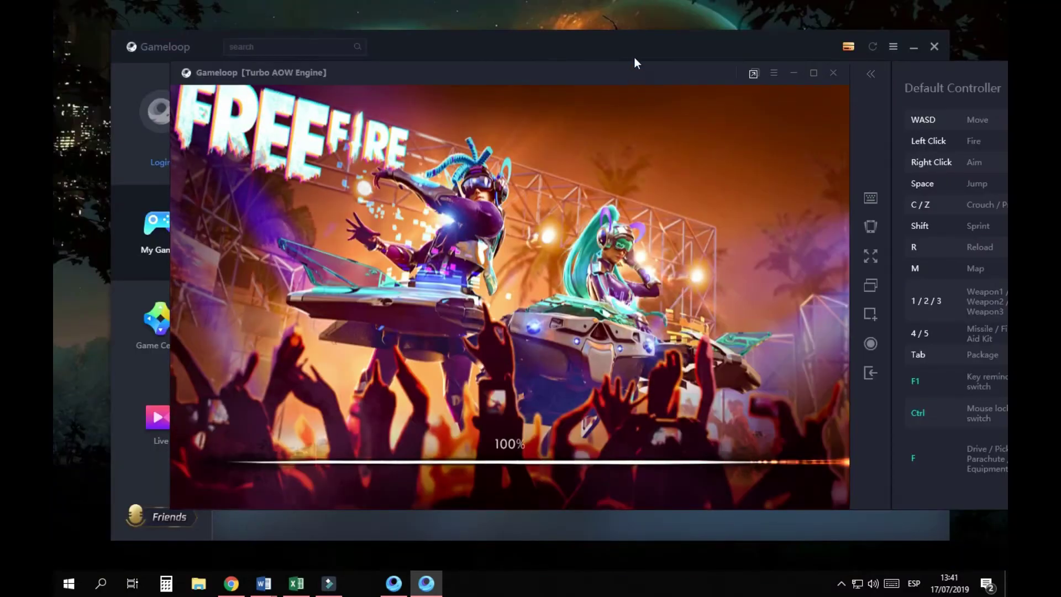
left_click(635, 58)
left_click(915, 51)
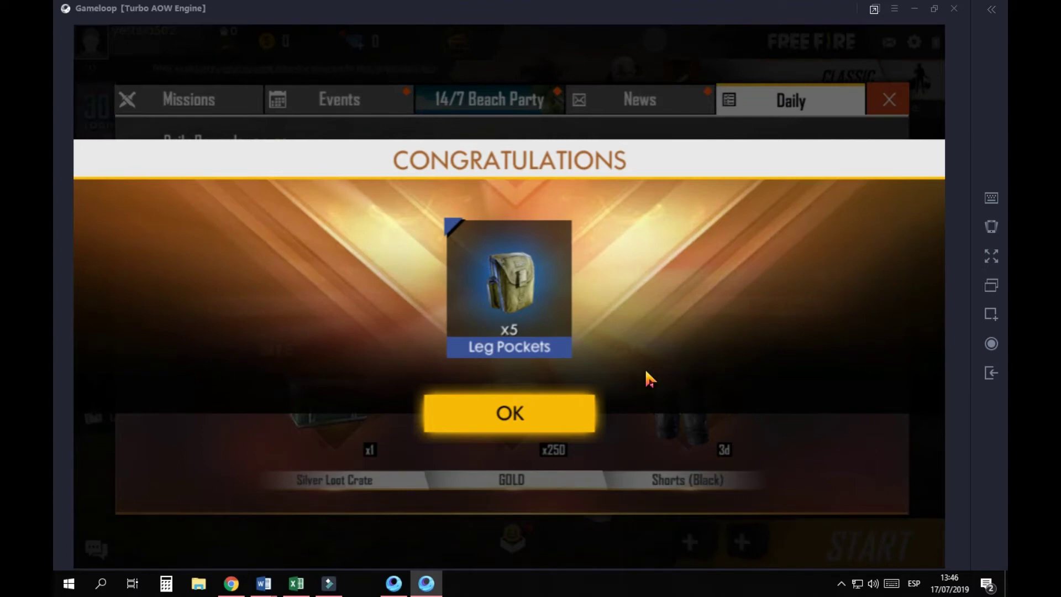
- Accept the Day 1 Leg Pockets reward and close the daily rewards window
left_click(583, 408)
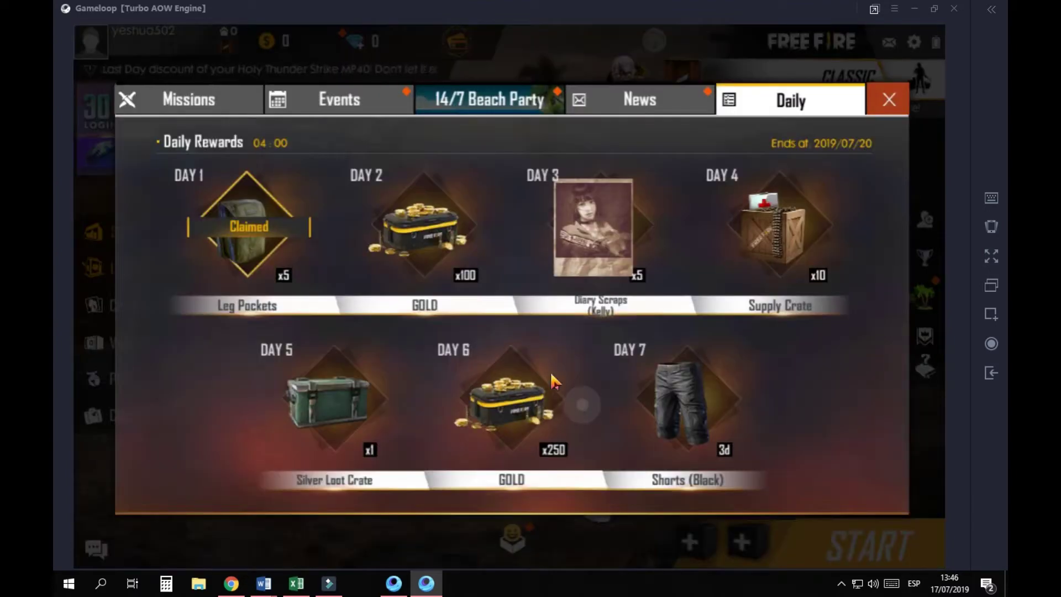
left_click(891, 102)
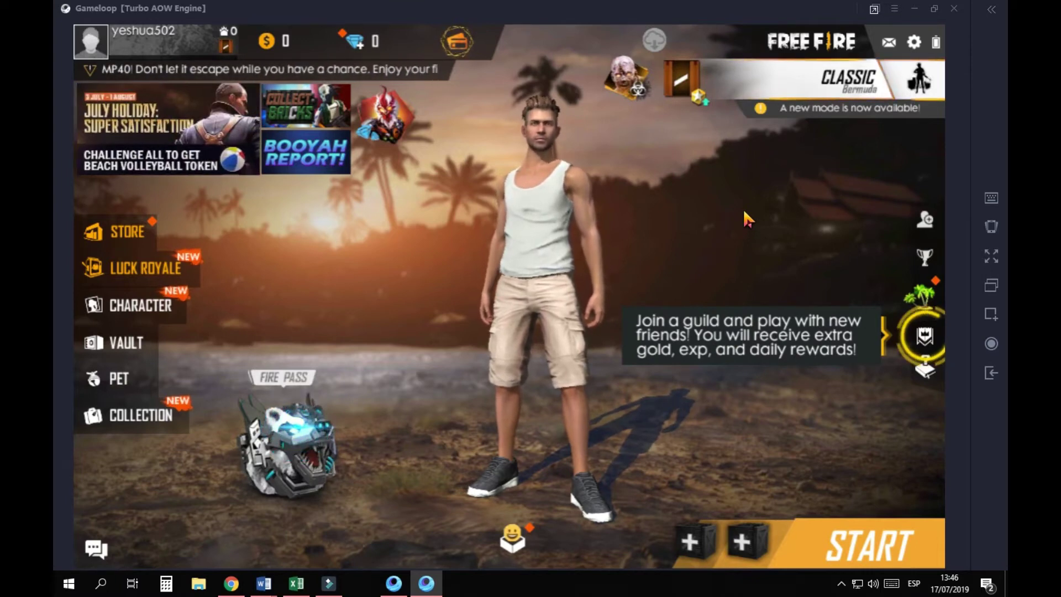
- In the game's basic settings, set the graphics to Ultra and the language to español, then close the settings
left_click(915, 42)
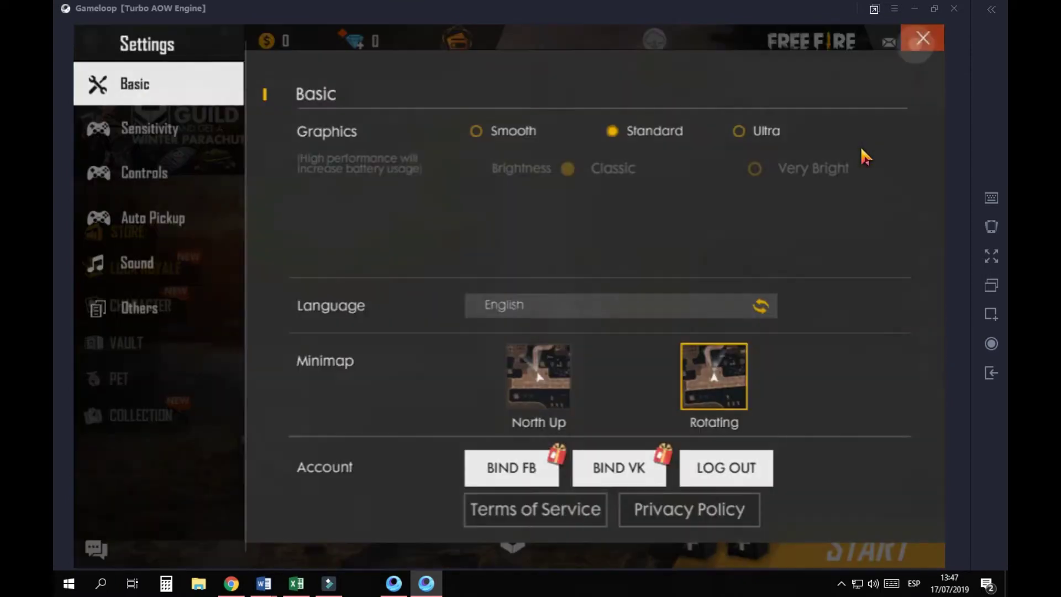
left_click(739, 131)
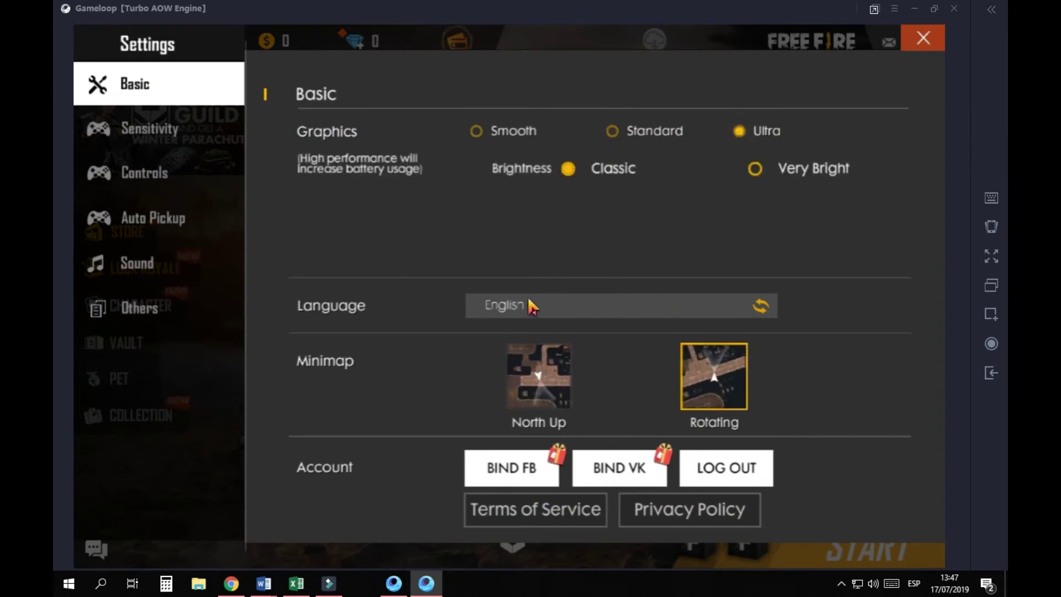
left_click(631, 307)
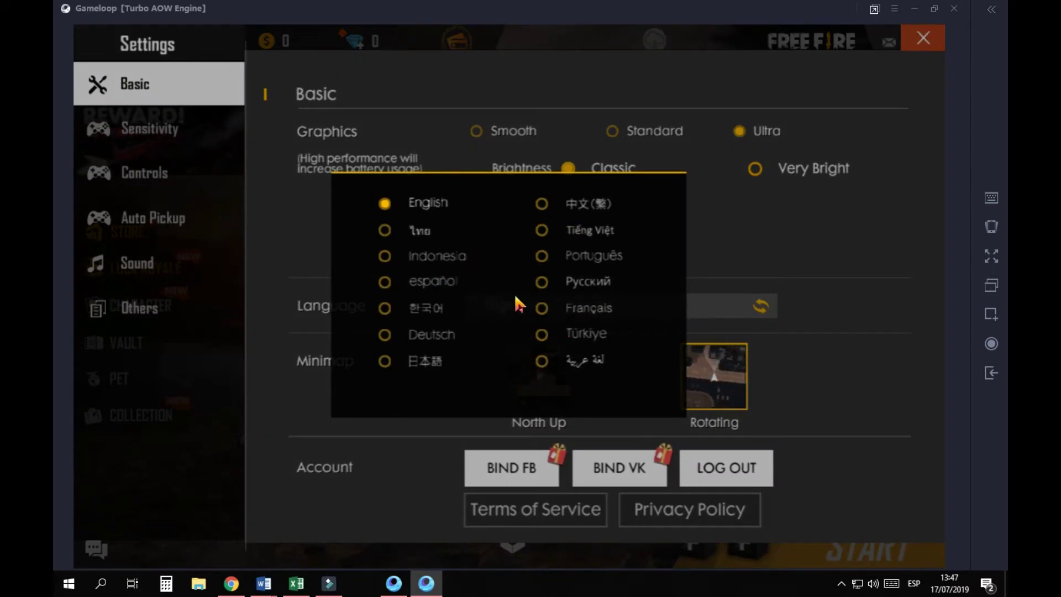
left_click(385, 282)
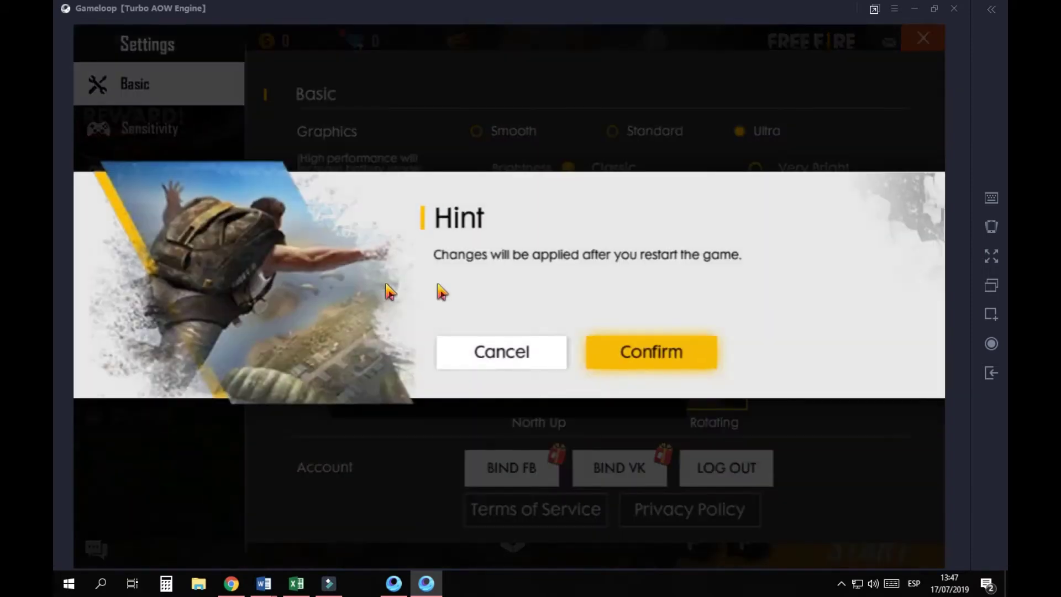
left_click(645, 356)
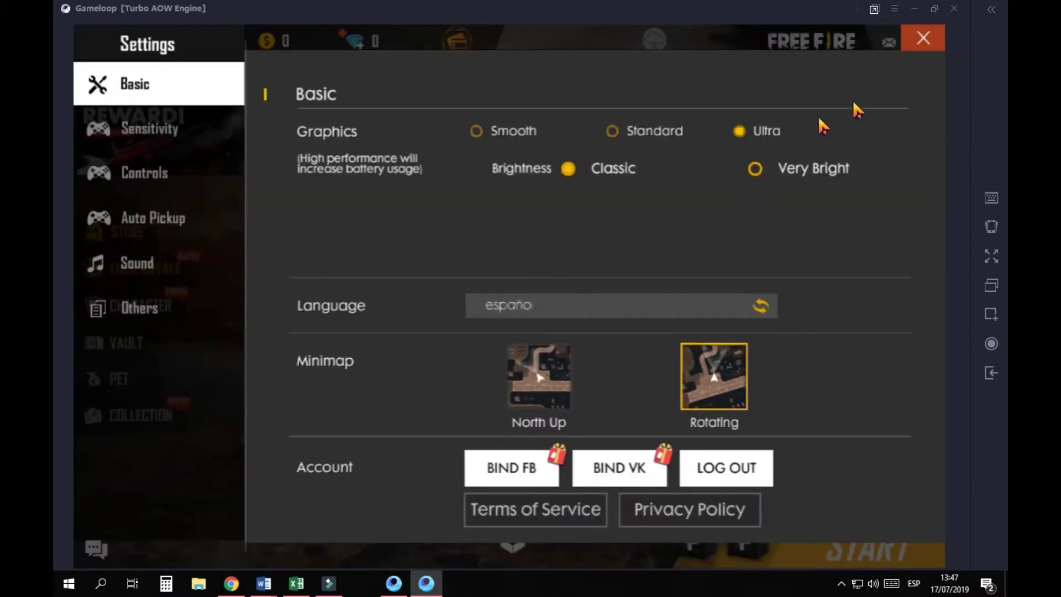
left_click(923, 38)
- Choose the Classic Bermuda game mode and enter the match loading screen
left_click(829, 88)
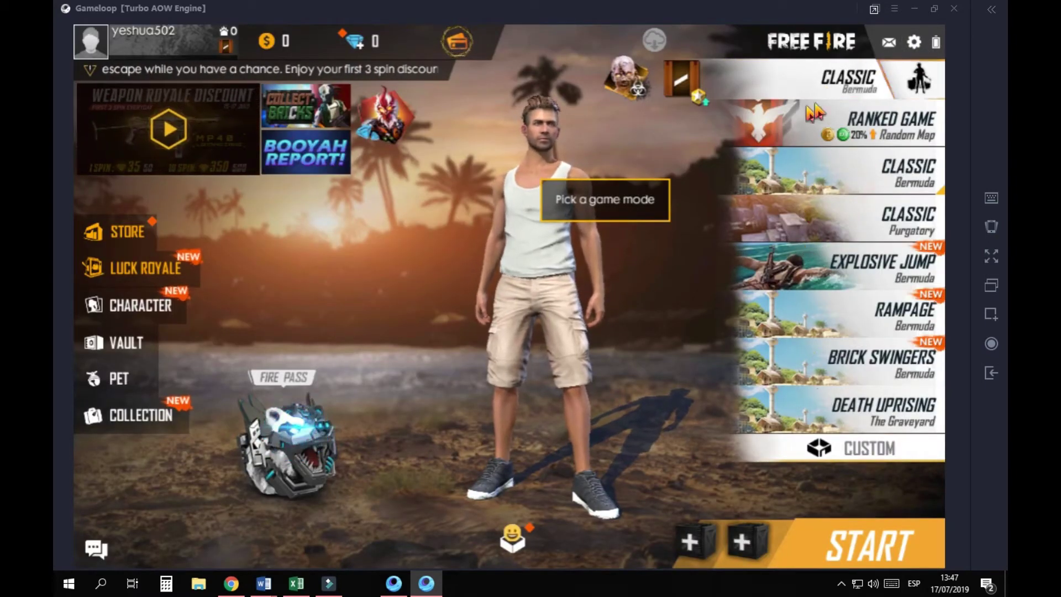
left_click(861, 178)
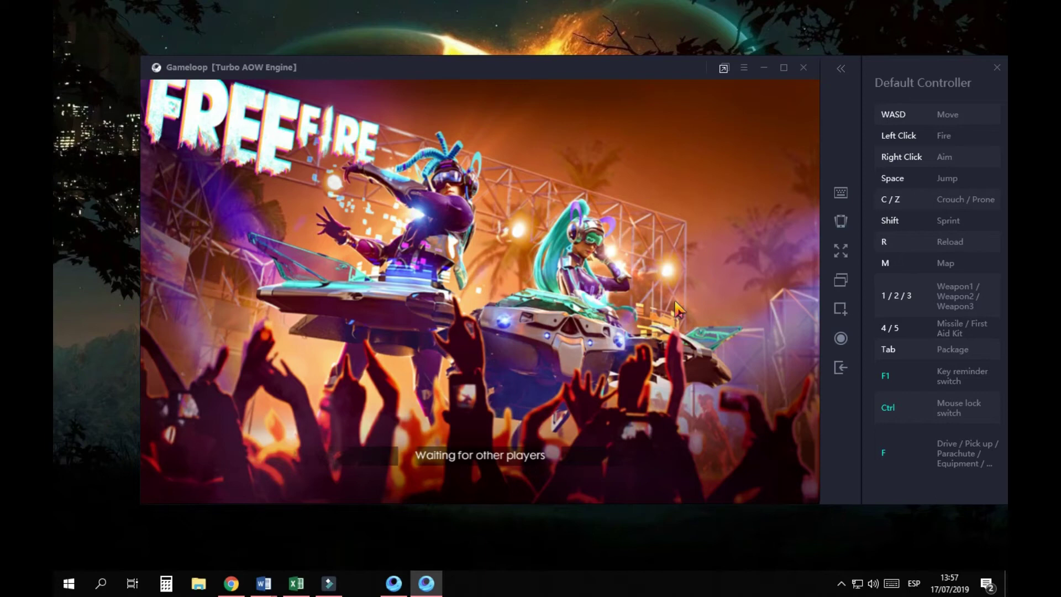
left_click(675, 308)
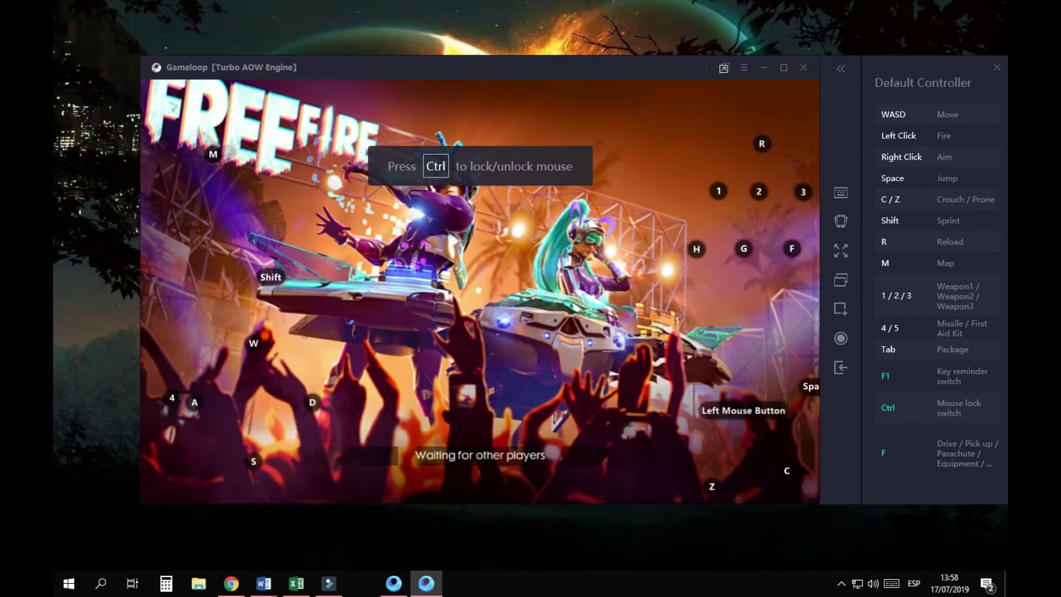